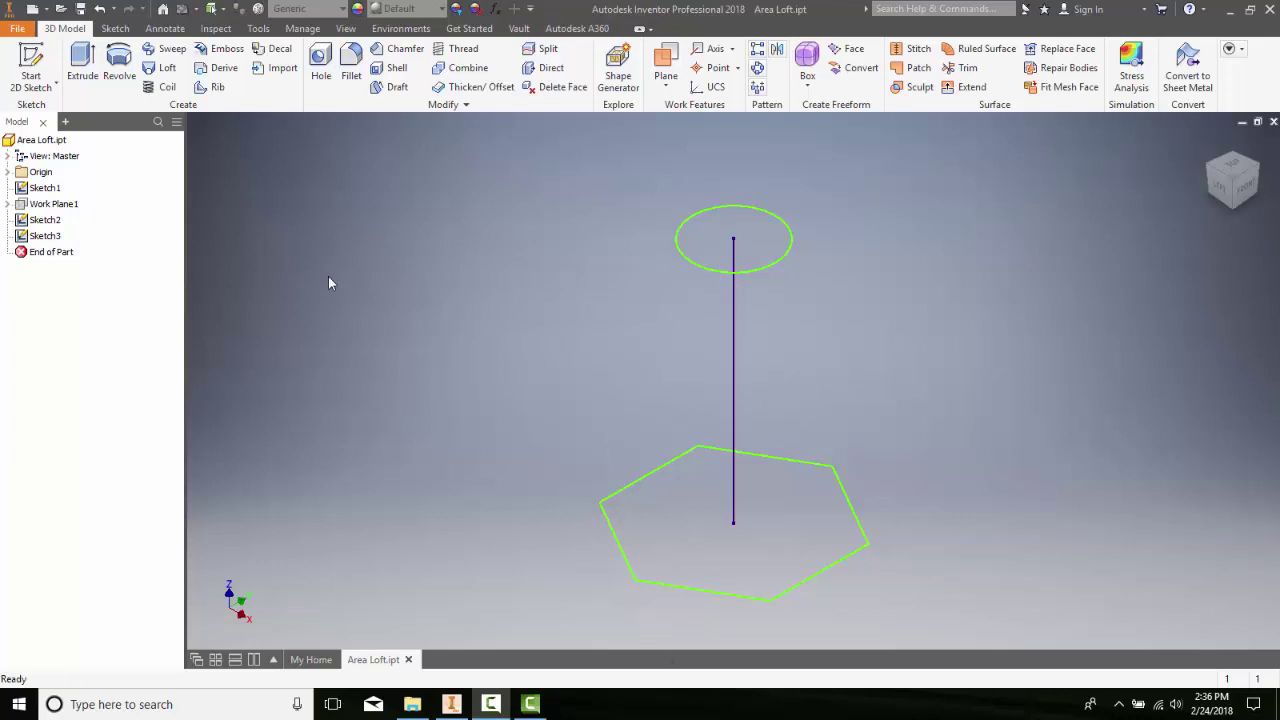
Step: Create a loft with the hexagon Sketch1 and circle Sketch2 as sections, set to Area Loft
click(166, 70)
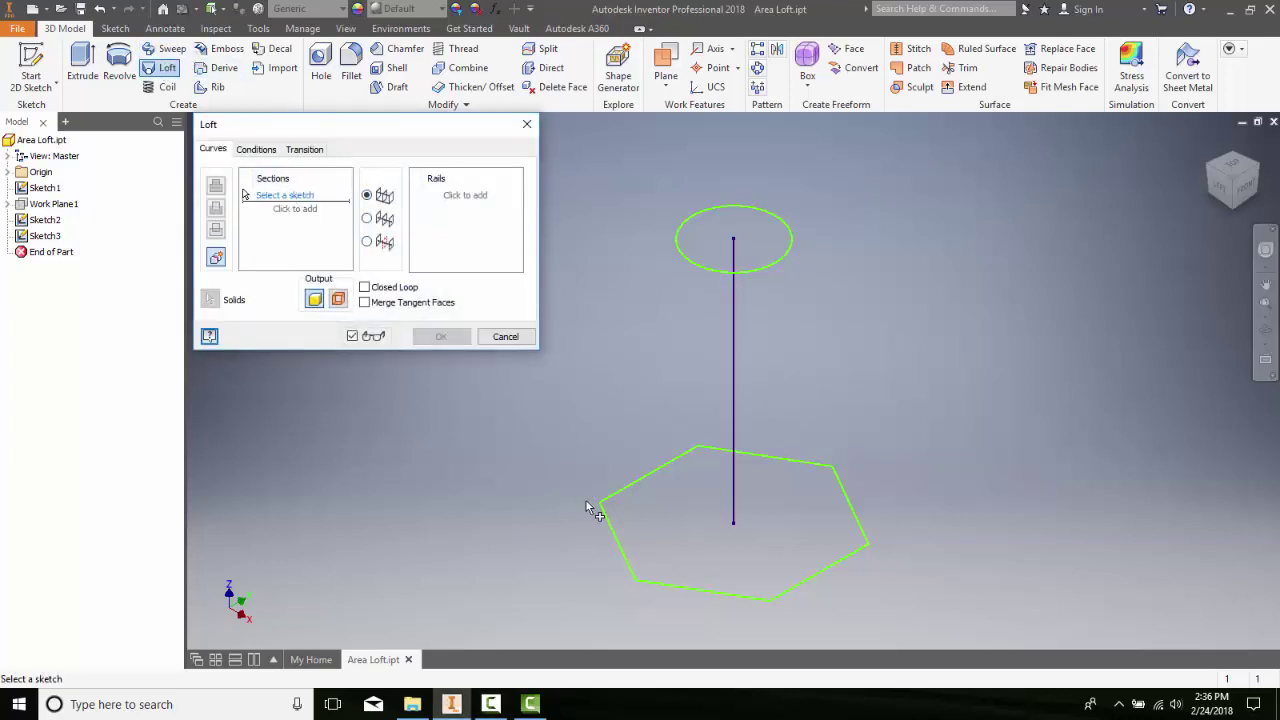
click(620, 489)
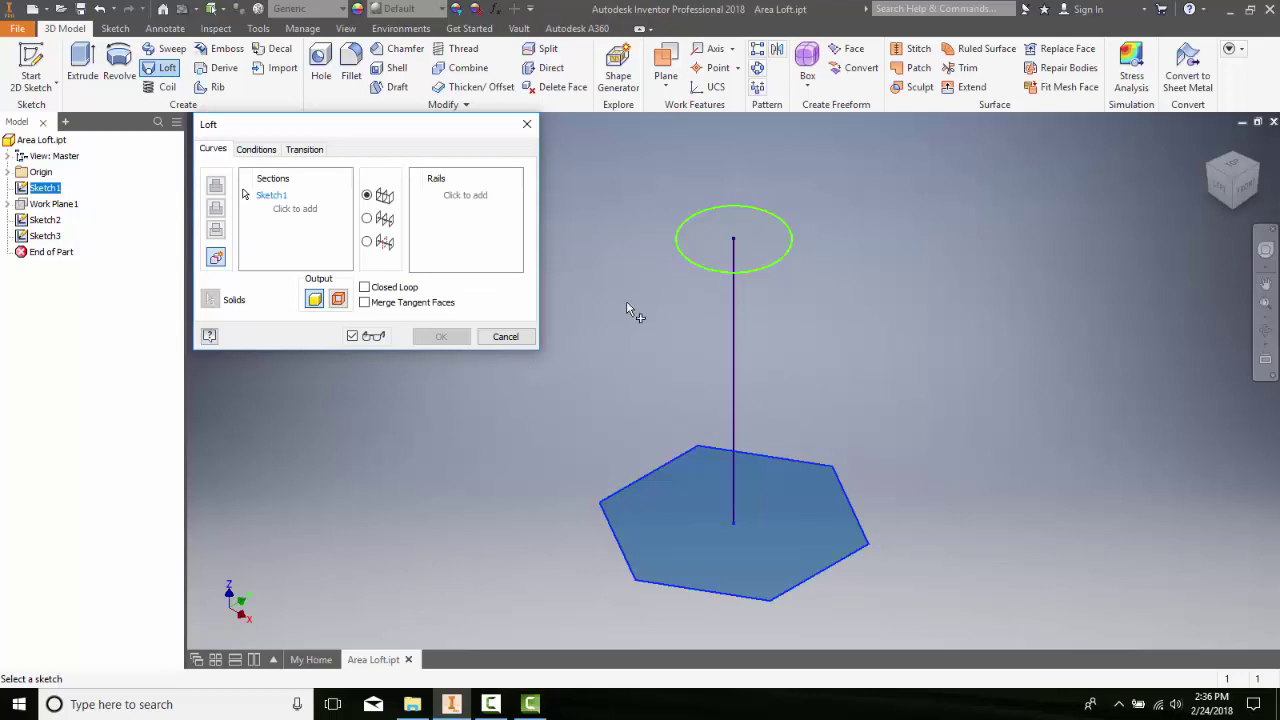
click(689, 218)
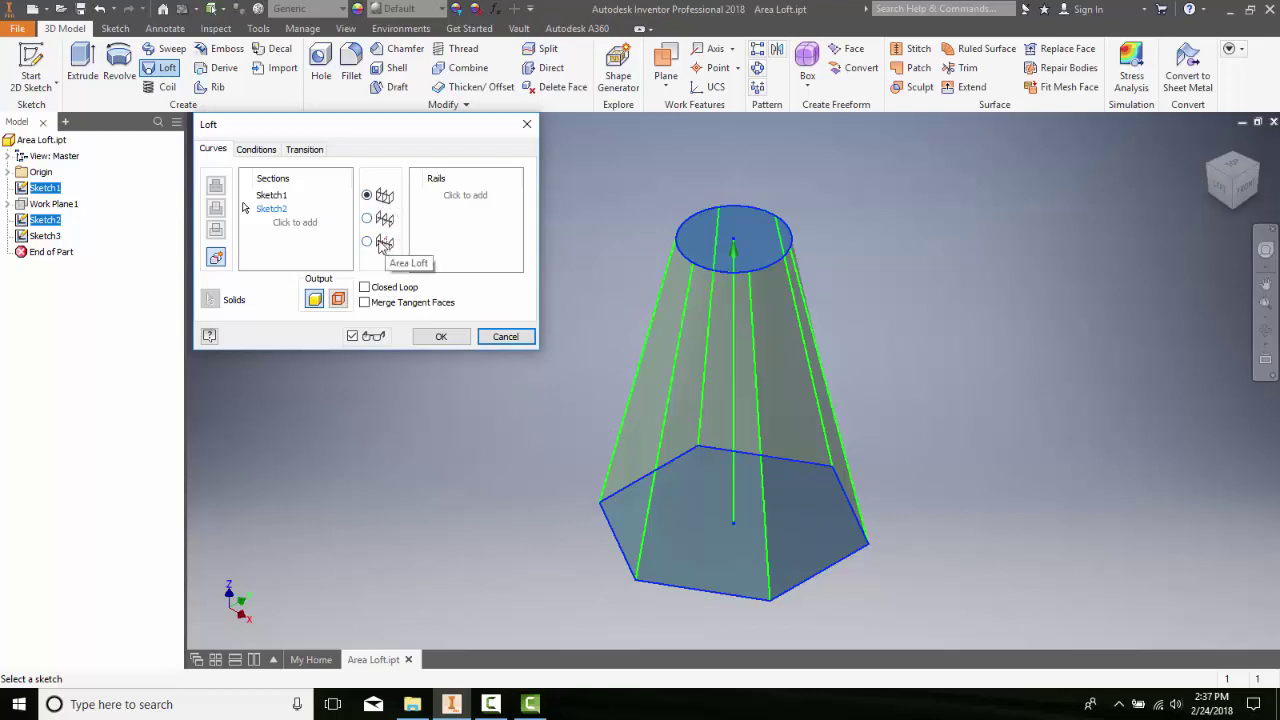
click(367, 243)
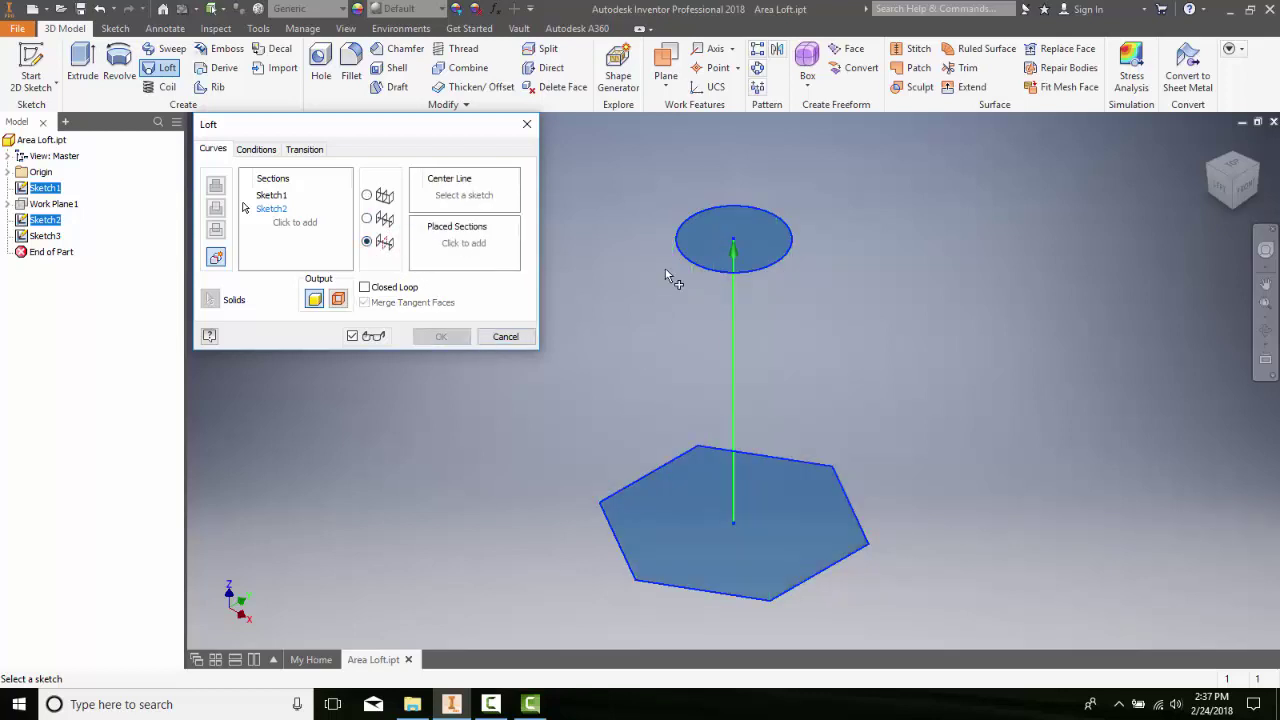
Step: Assign vertical line Sketch3 as the loft center line and begin adding a placed section
click(460, 197)
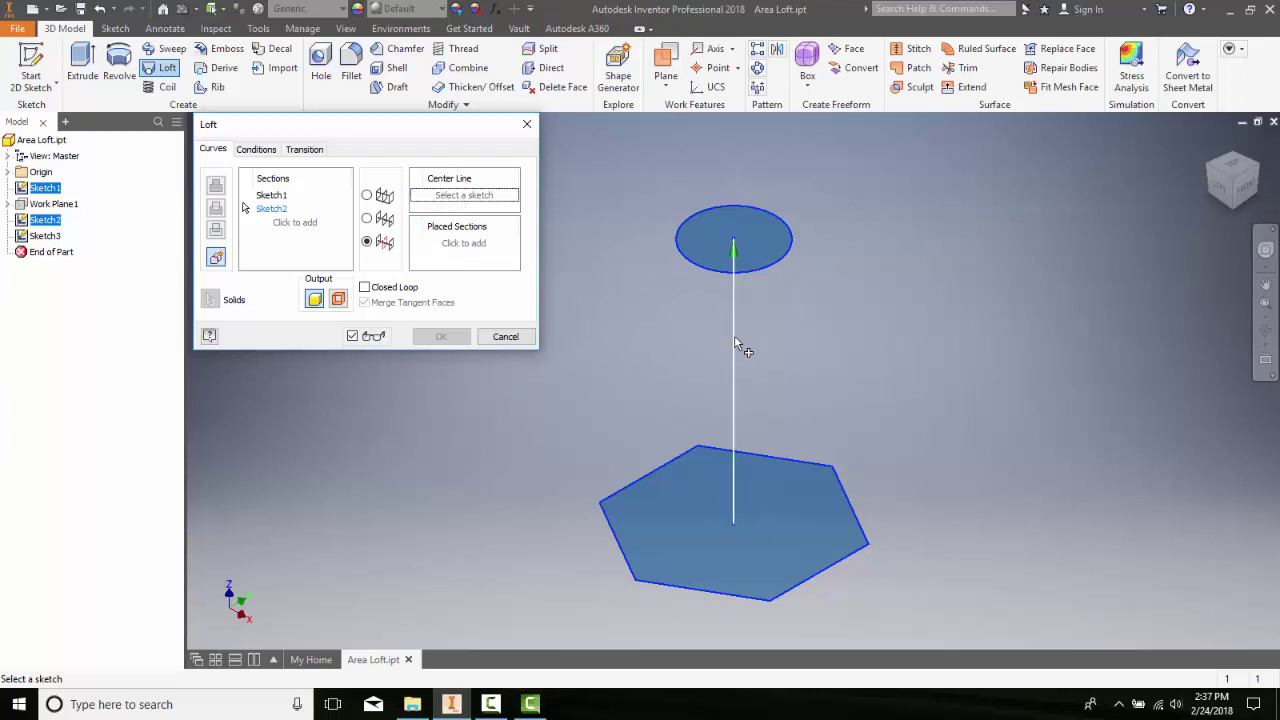
click(735, 345)
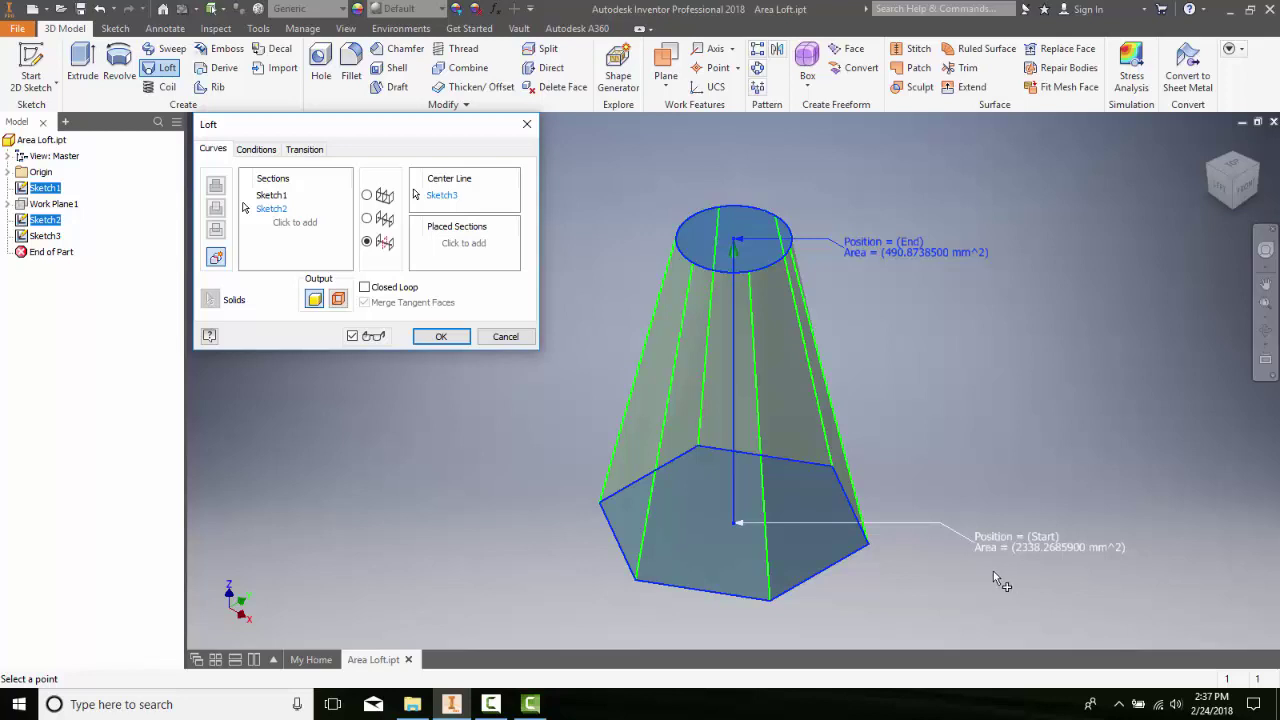
click(469, 246)
Step: Place a section on the center line at position 0.35 with area 300.8629400 mm^2
click(469, 246)
click(735, 420)
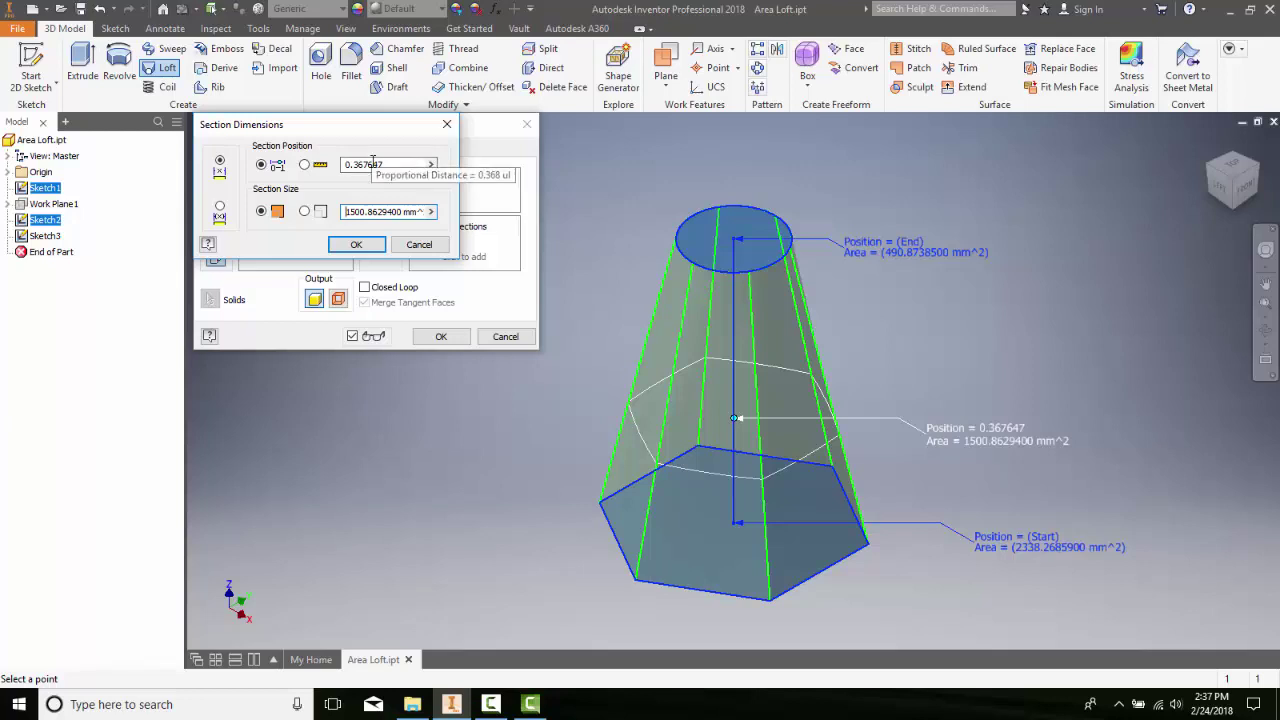
click(384, 164)
drag(384, 164, 352, 163)
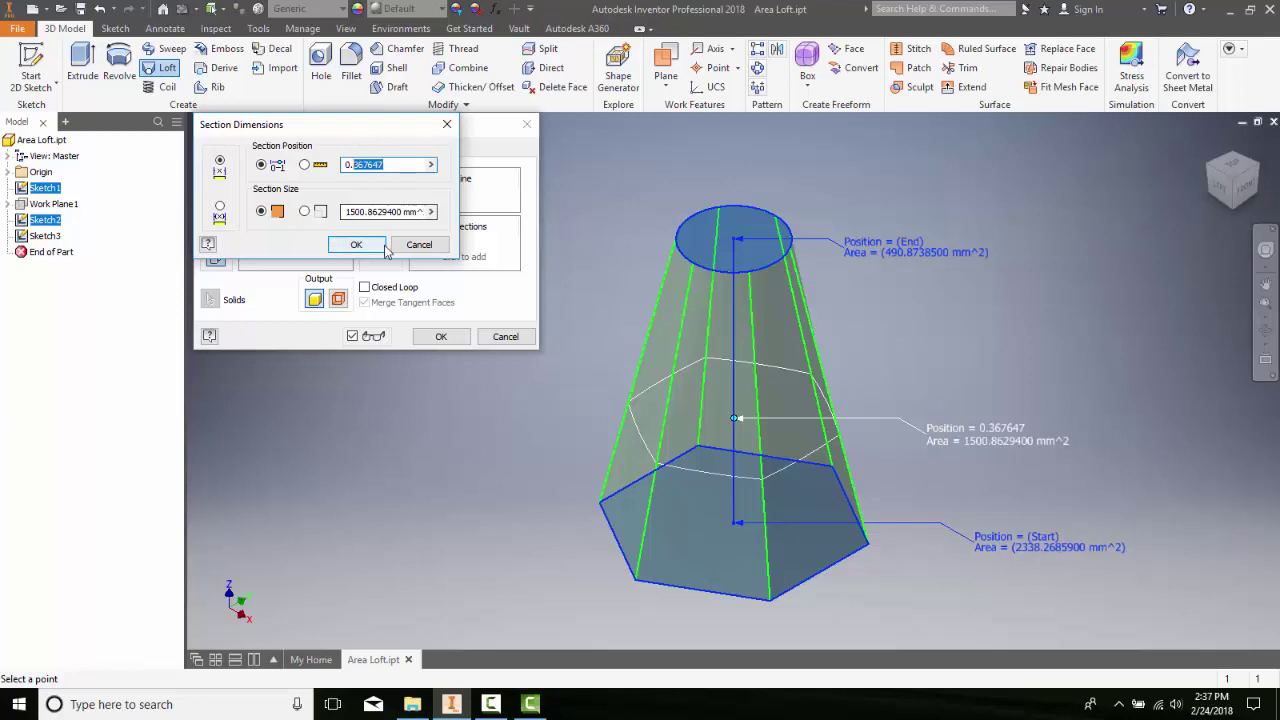
text(35)
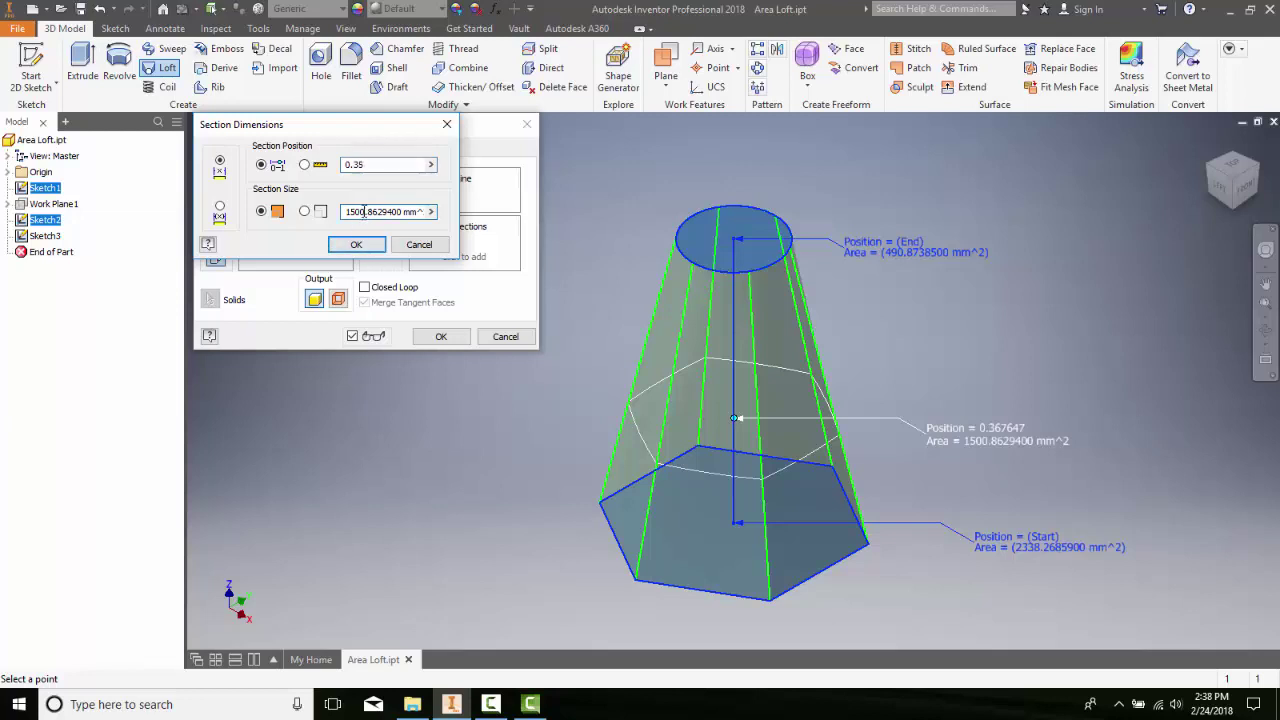
drag(364, 211, 328, 212)
text(300)
click(356, 244)
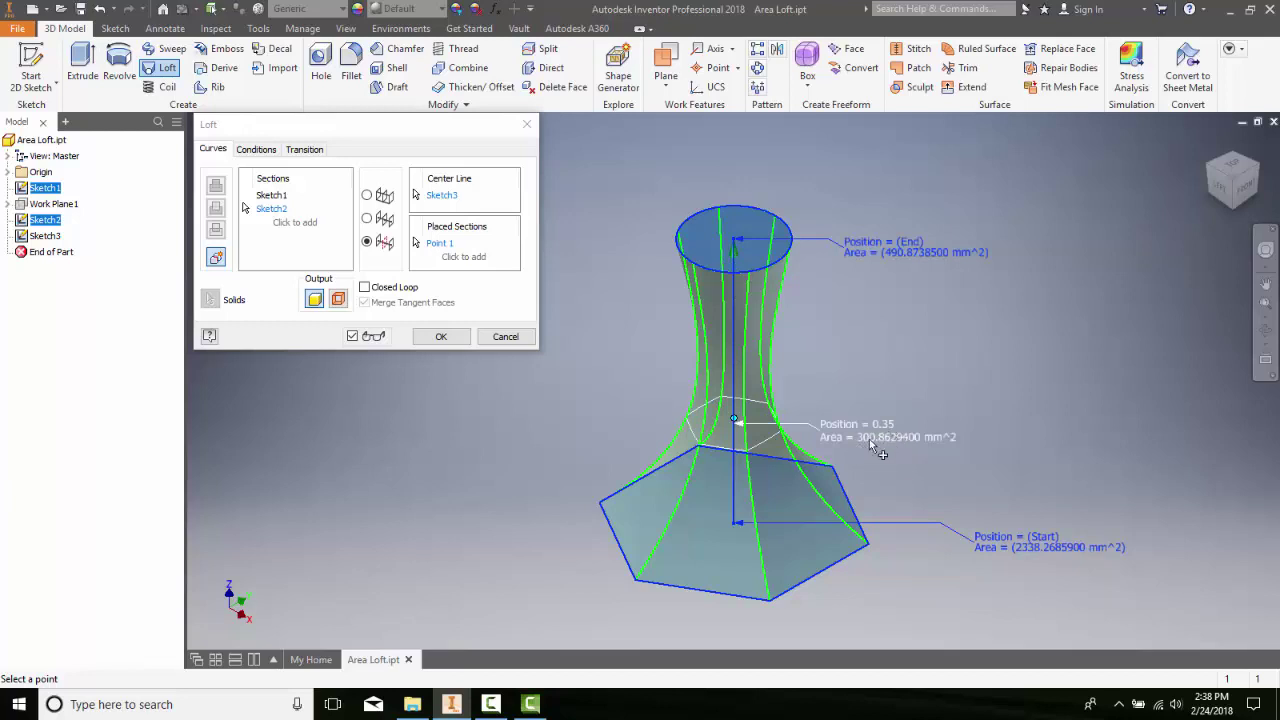
Step: Add a second placed section higher up at position 0.700 with area 800 mm^2
click(454, 258)
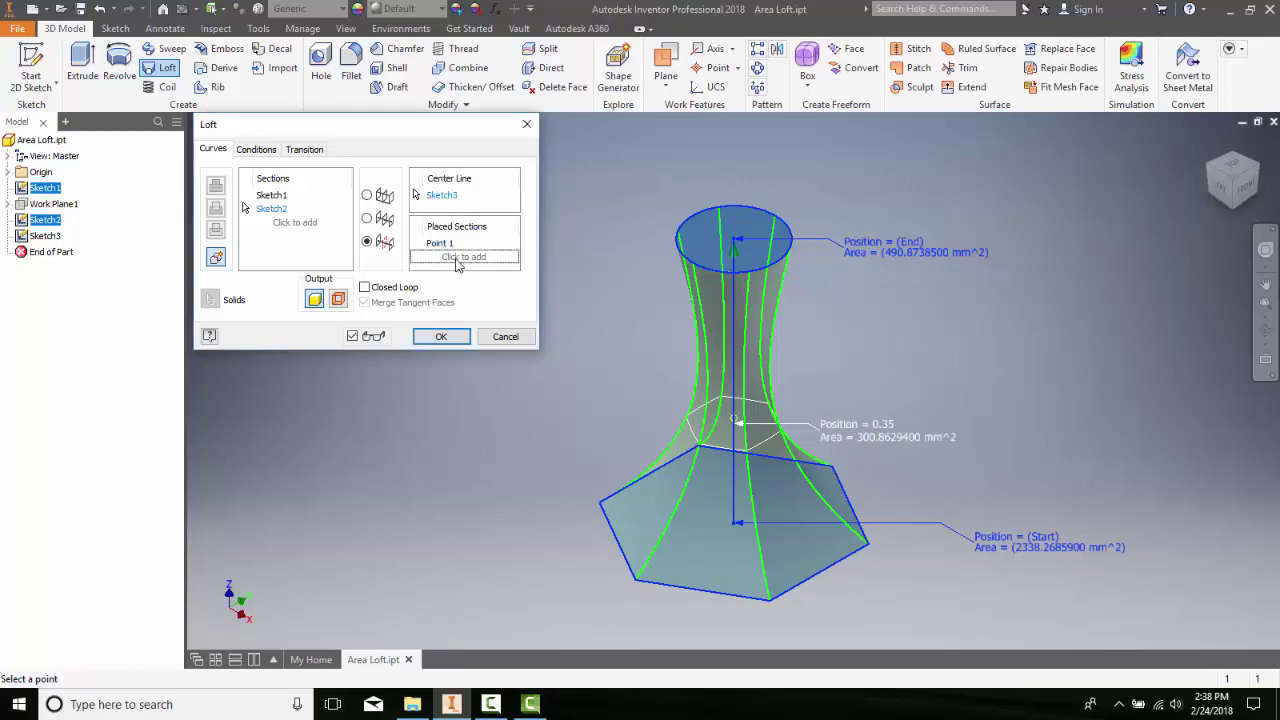
click(735, 323)
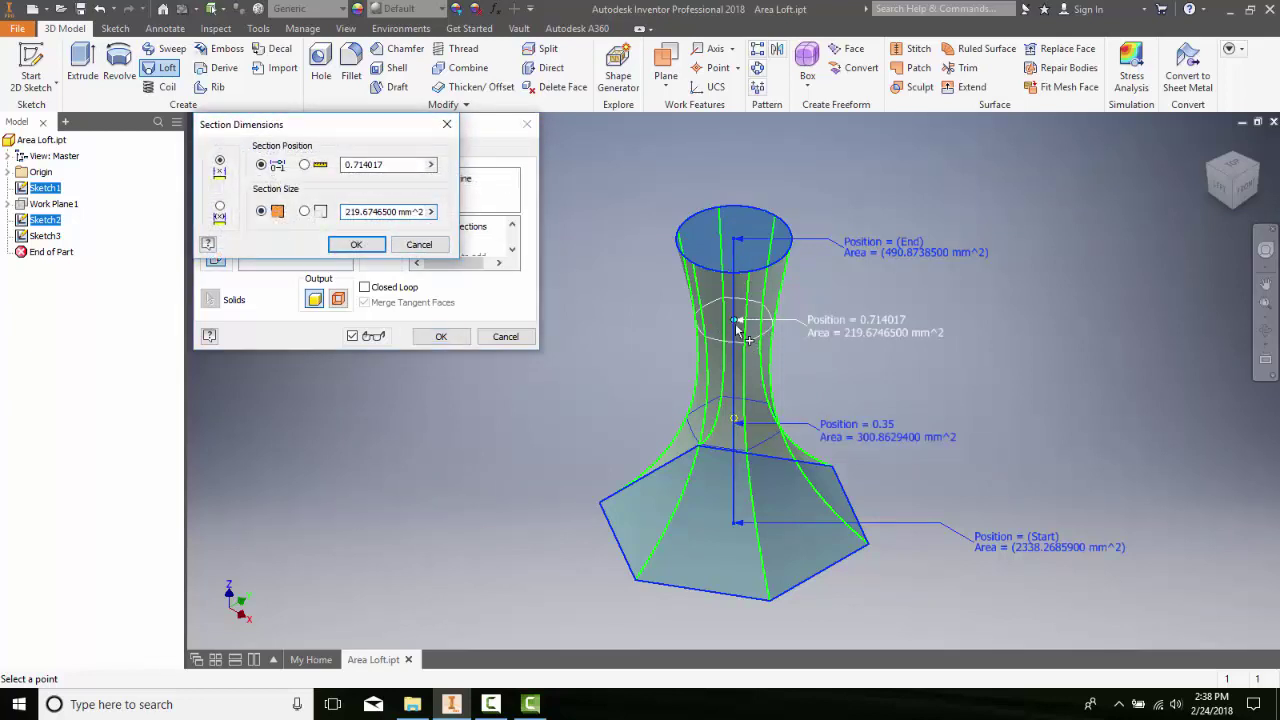
drag(384, 164, 358, 164)
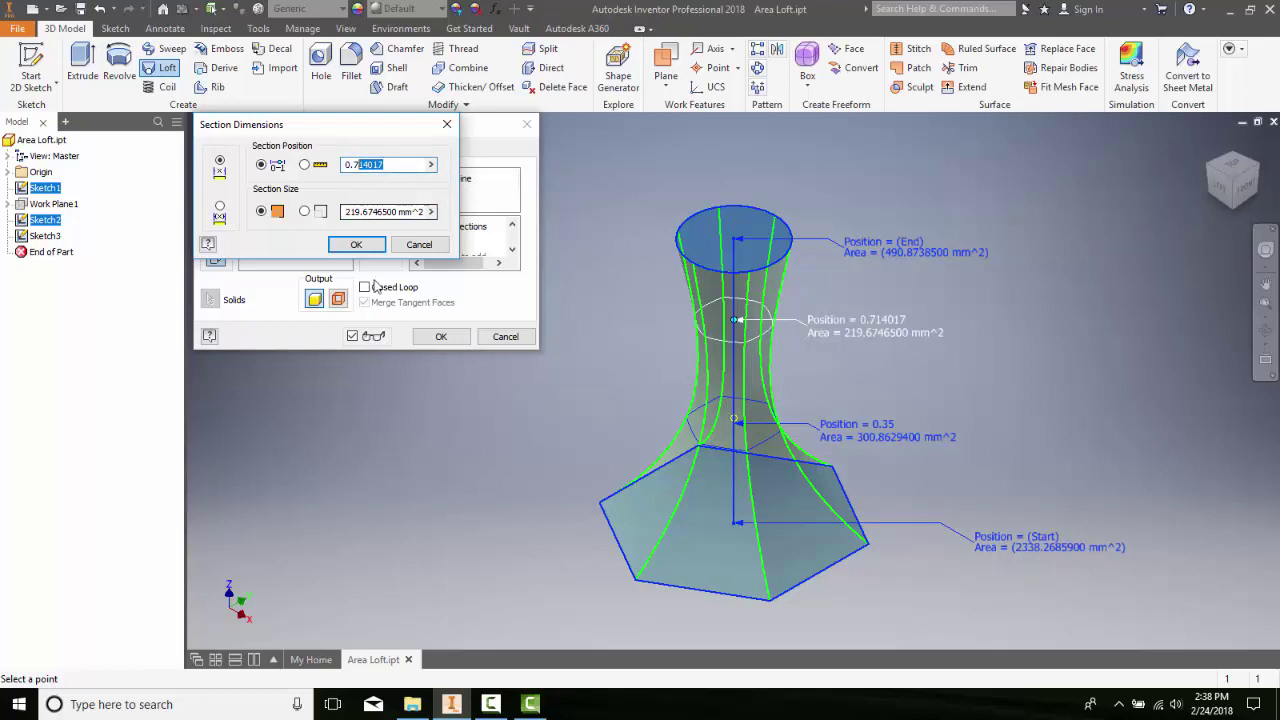
text(00)
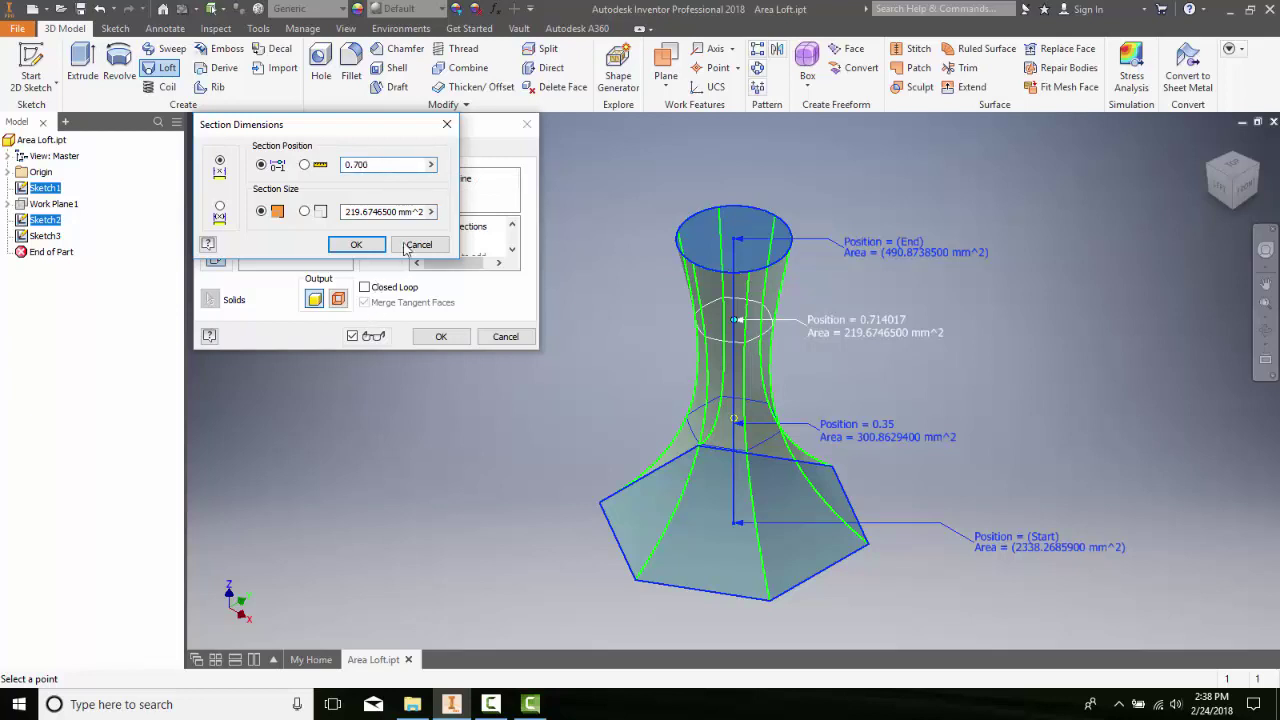
click(393, 212)
click(393, 212)
drag(363, 212, 302, 212)
text(800)
double_click(400, 211)
text(800)
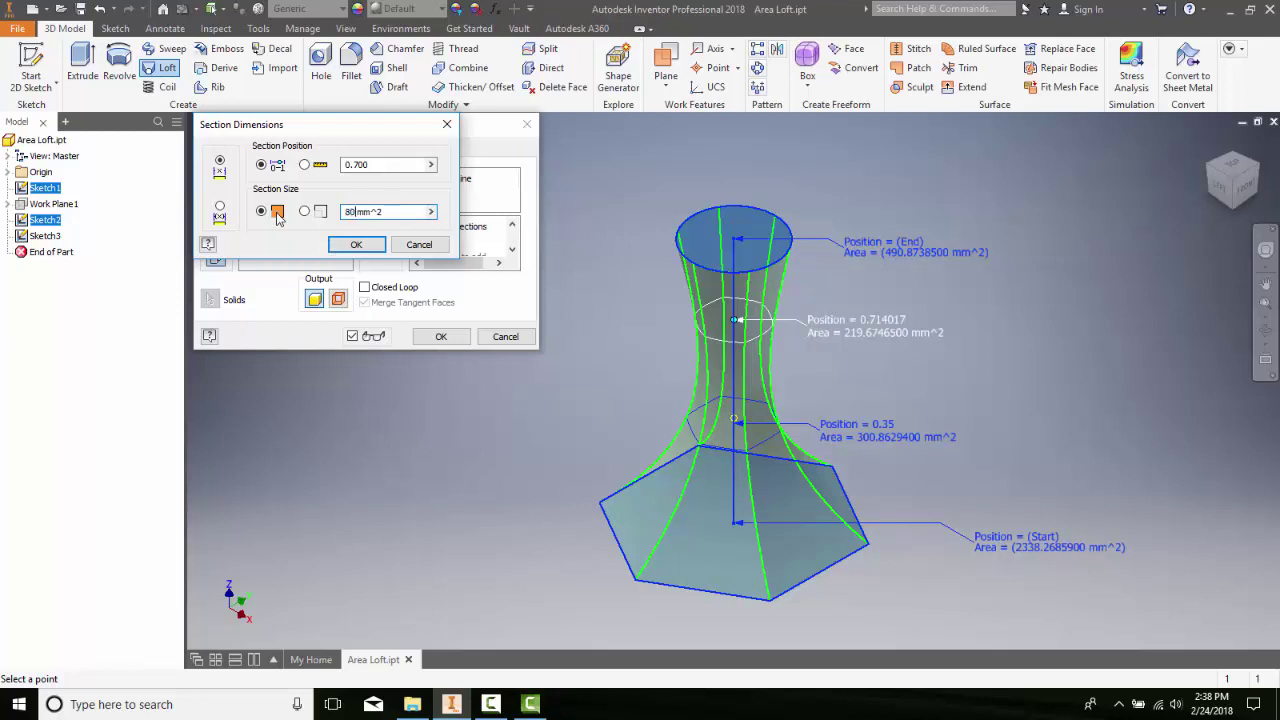
click(356, 244)
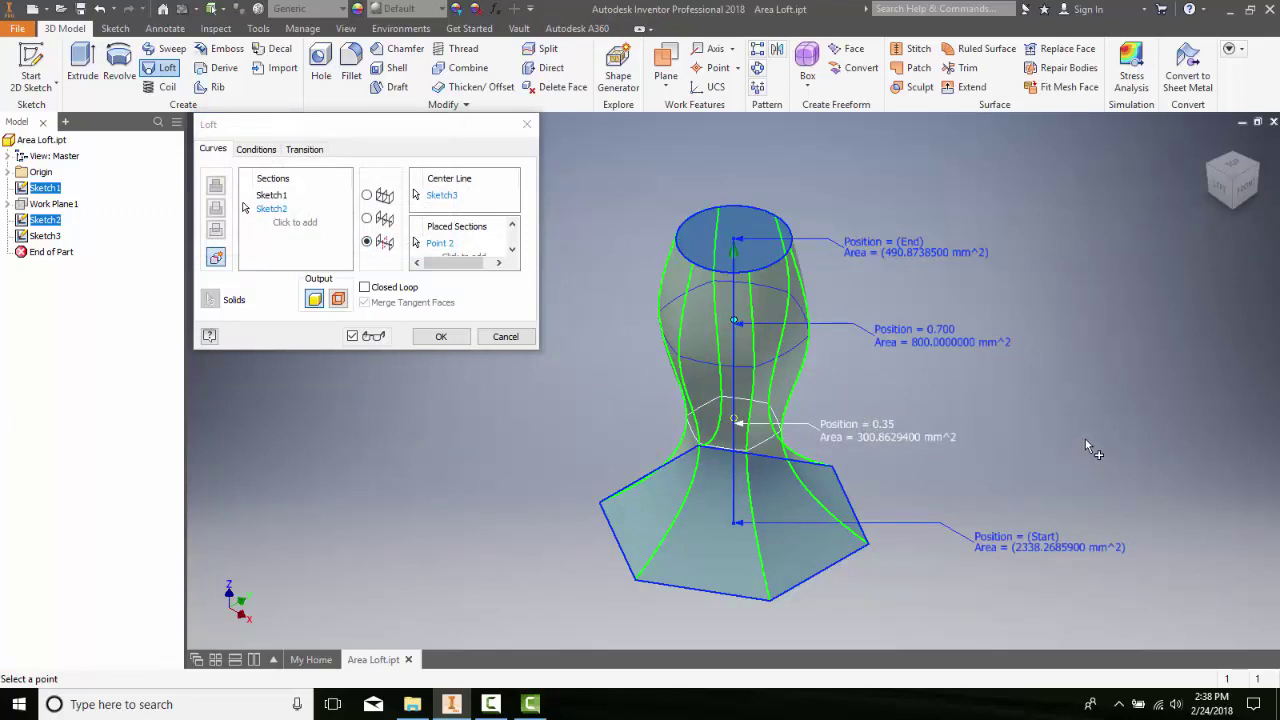
Step: Change the 0.700 section's area to 900 mm^2 and complete the area loft as Loft2
double_click(951, 341)
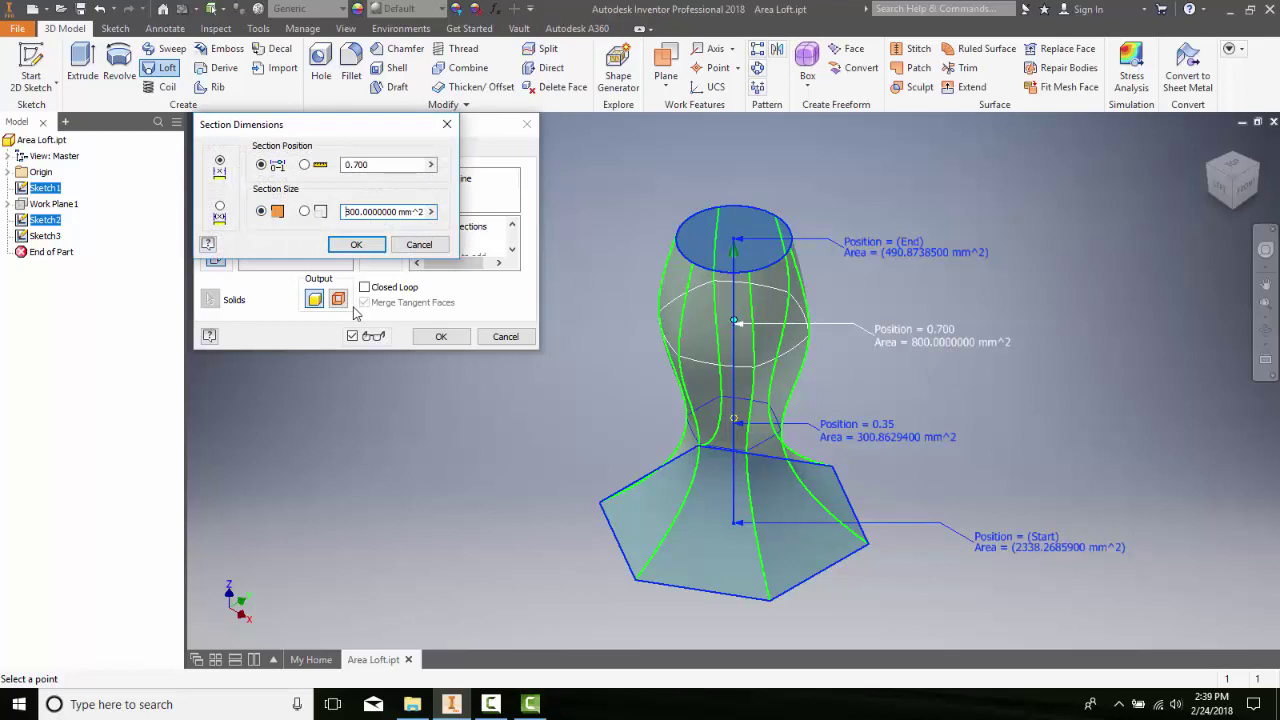
key(Delete)
text(9)
click(356, 244)
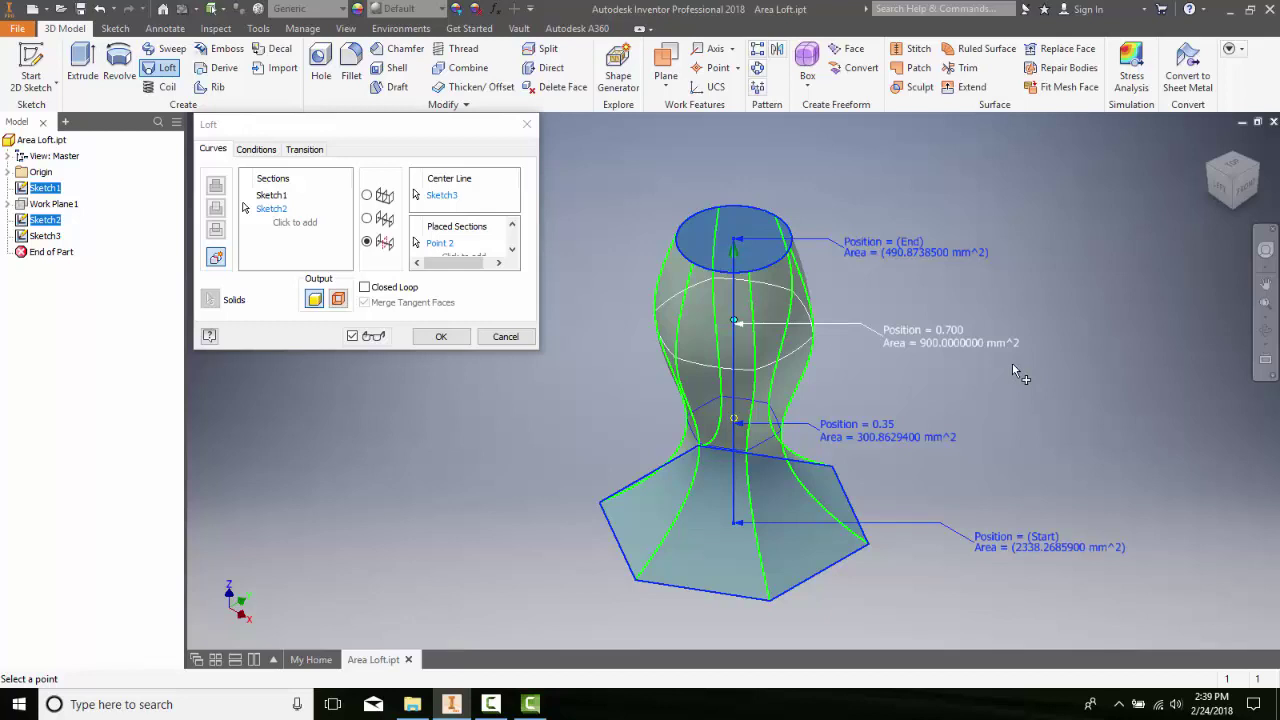
click(440, 336)
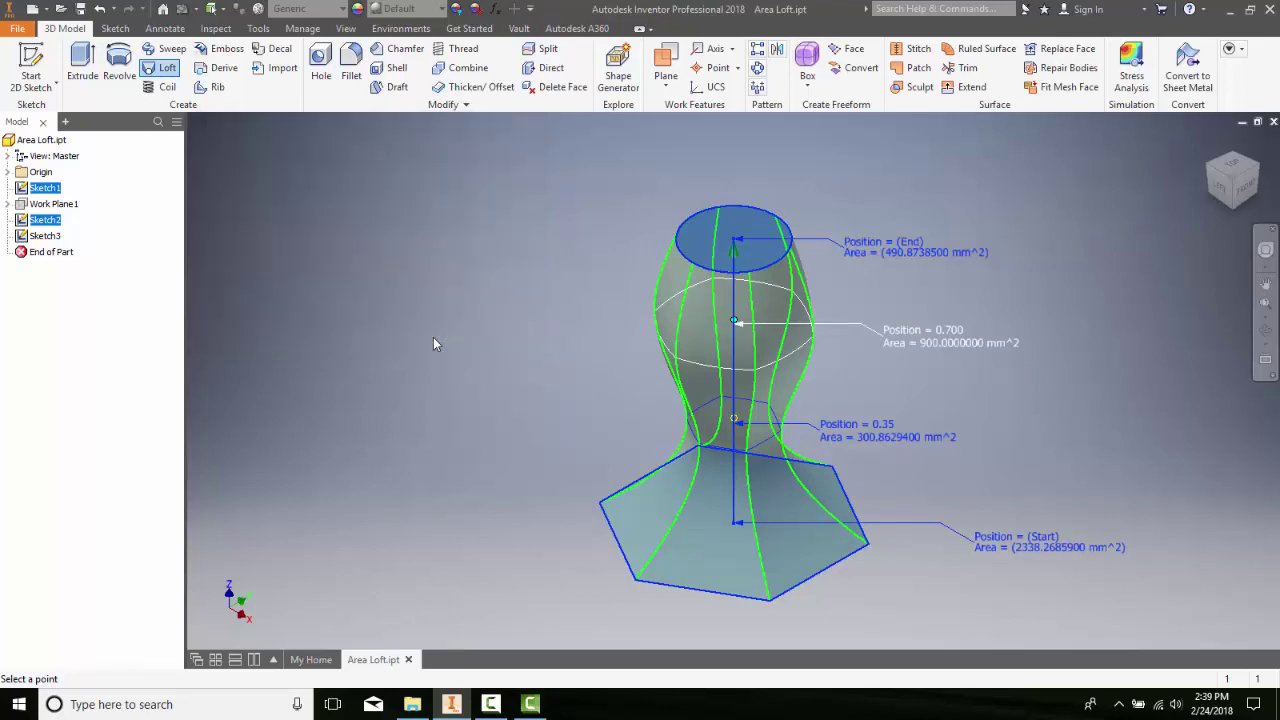